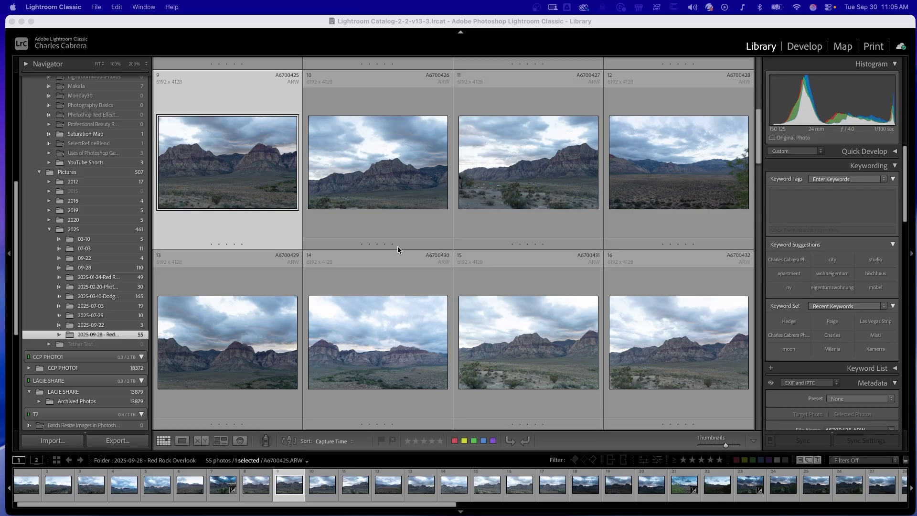
Select thumbnails 9 through 11 together in the Library grid, redoing the range after deselecting
click(228, 225)
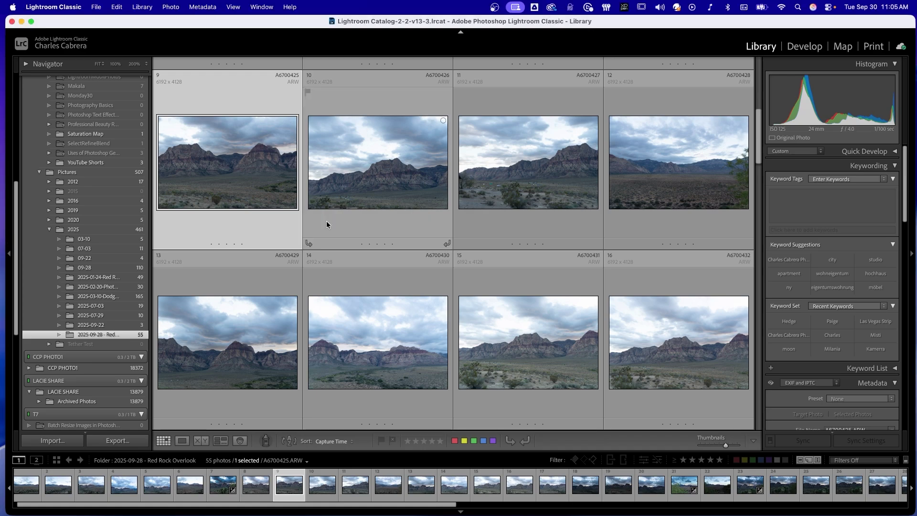
shift+click(507, 231)
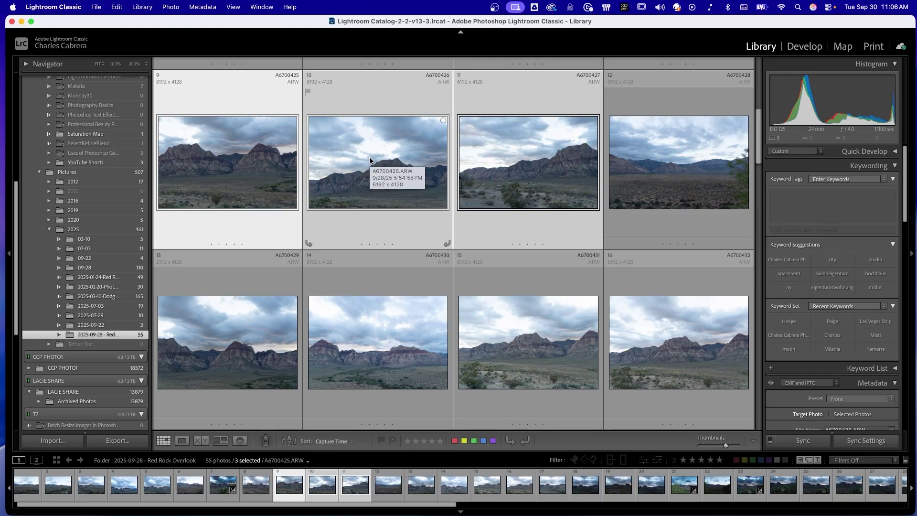
key(super+d)
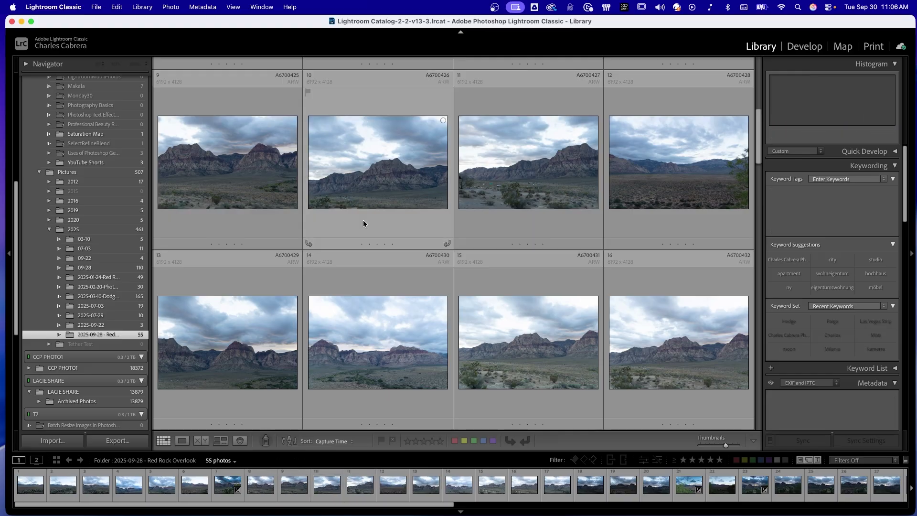
click(247, 225)
shift+click(514, 222)
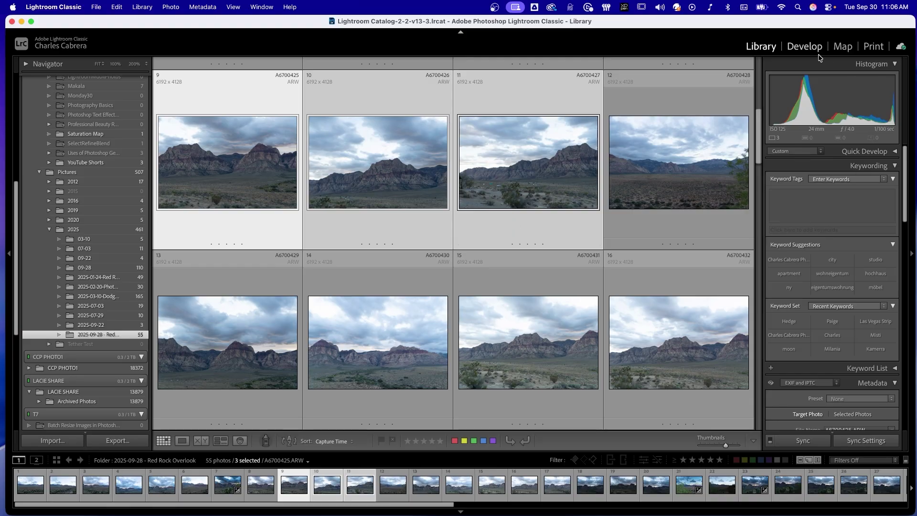
In Develop with Auto Sync on, apply Auto tone (Exposure −0.33, Highlights −77, Shadows +64) to photos 9–11
click(802, 48)
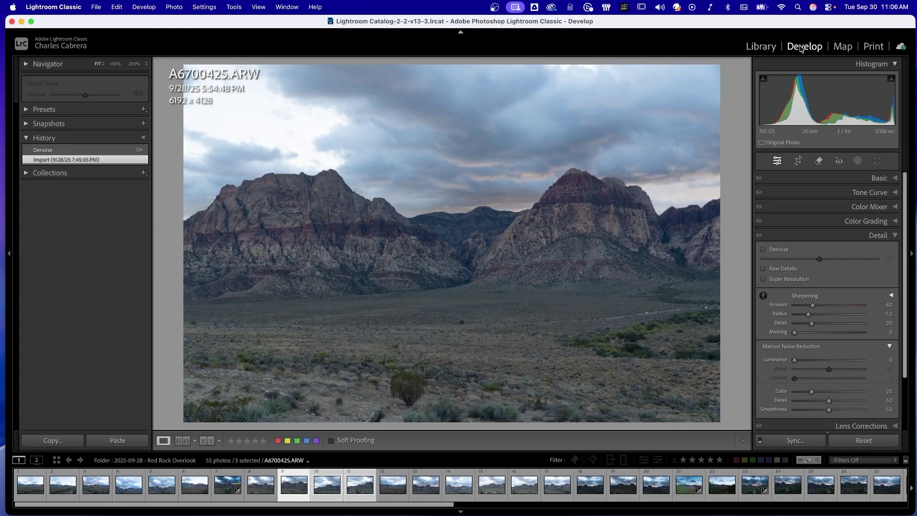
click(760, 442)
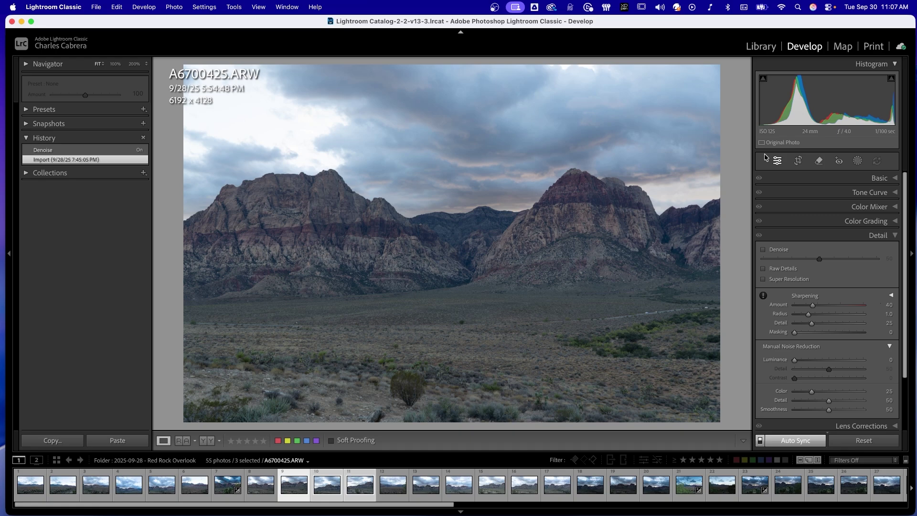
click(881, 178)
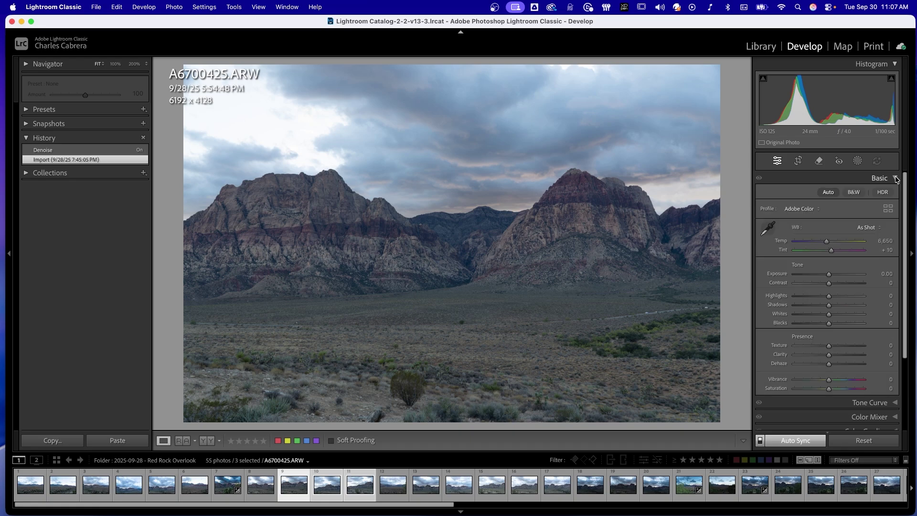
click(830, 192)
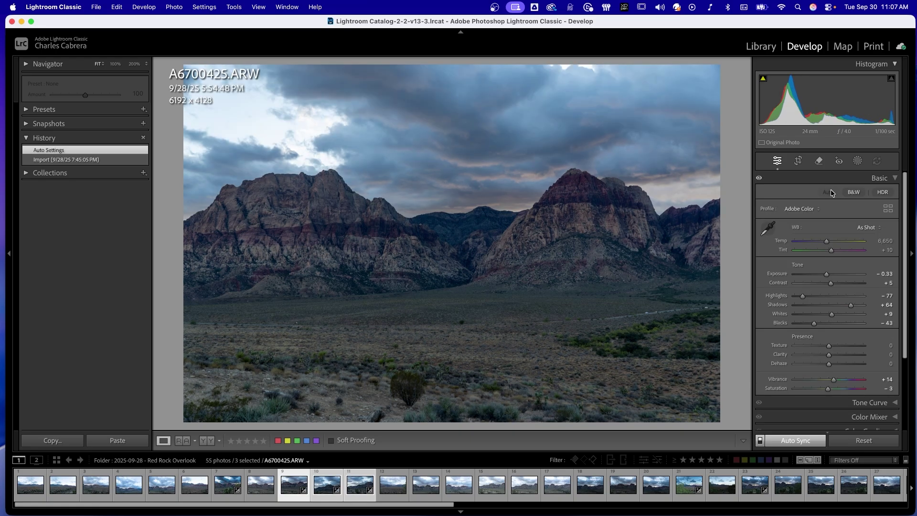
Create separate Landscape masks for Sky, Mountains and Vegetation
click(857, 161)
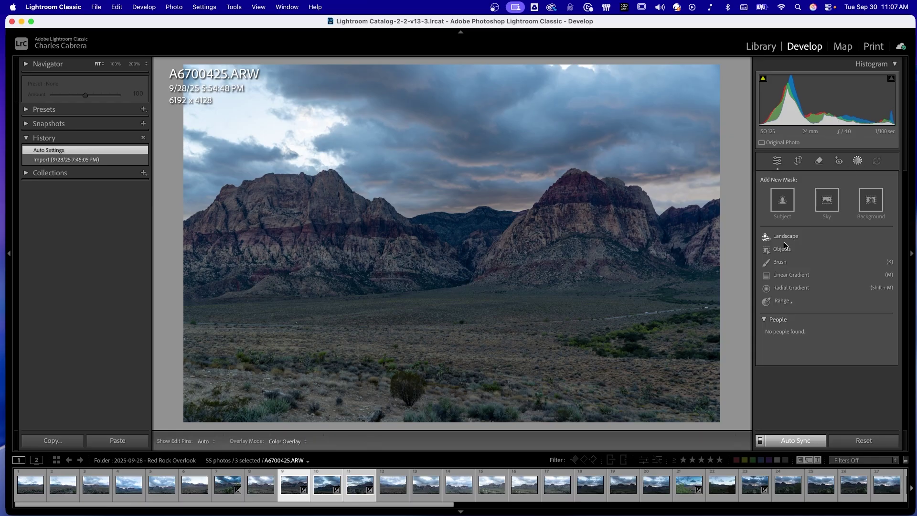
click(785, 238)
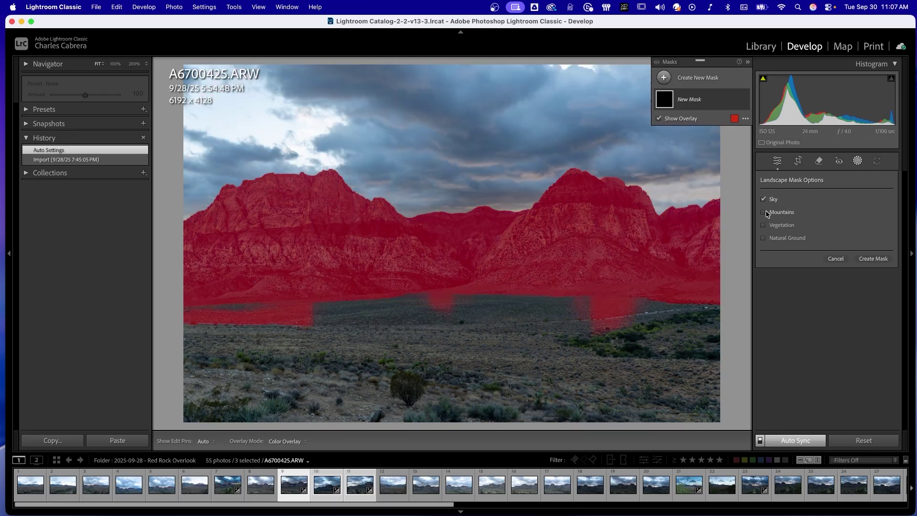
click(764, 213)
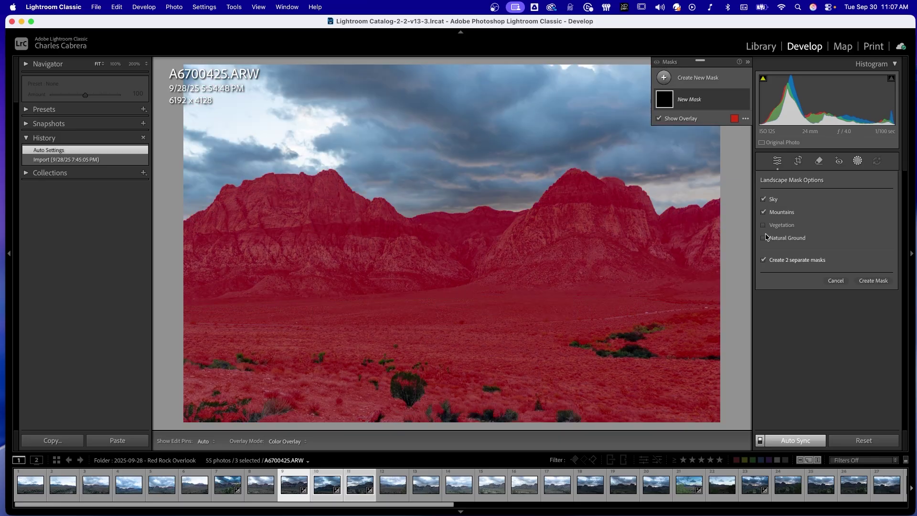
click(763, 225)
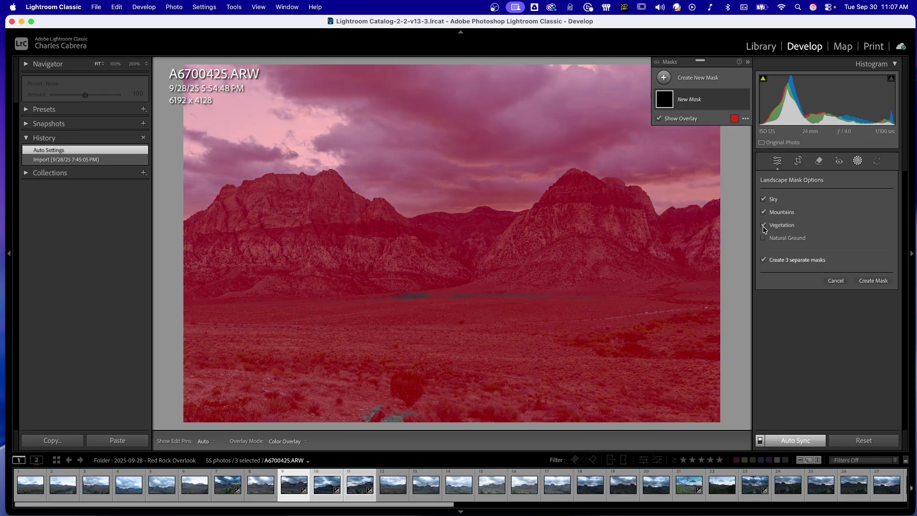
click(872, 282)
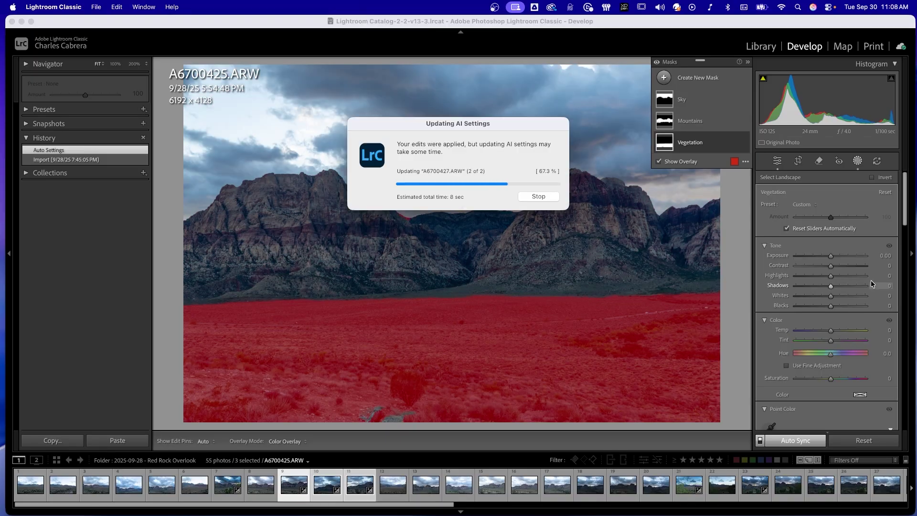
Give the Sky mask Exposure −0.13, Contrast 18, Highlights −12 and a little Dehaze
click(705, 105)
drag(831, 256, 828, 280)
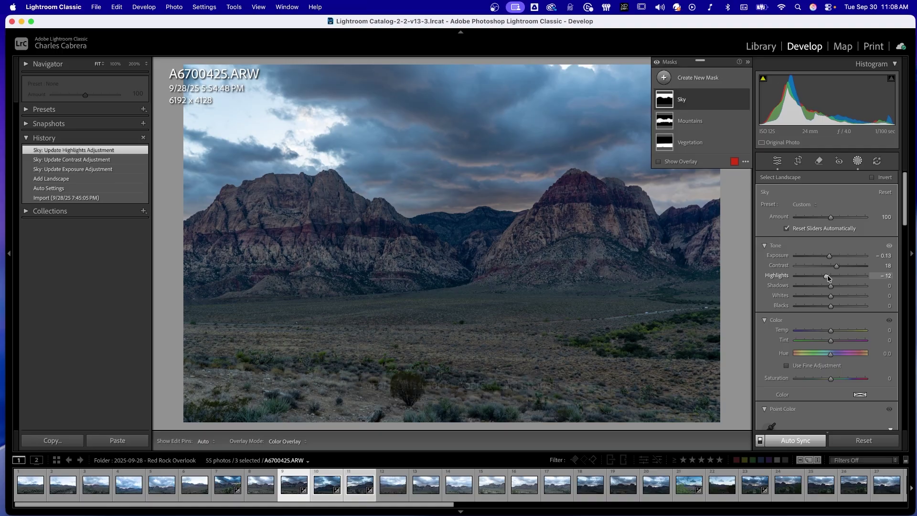
scroll(905, 228, down, 2)
scroll(905, 228, down, 2)
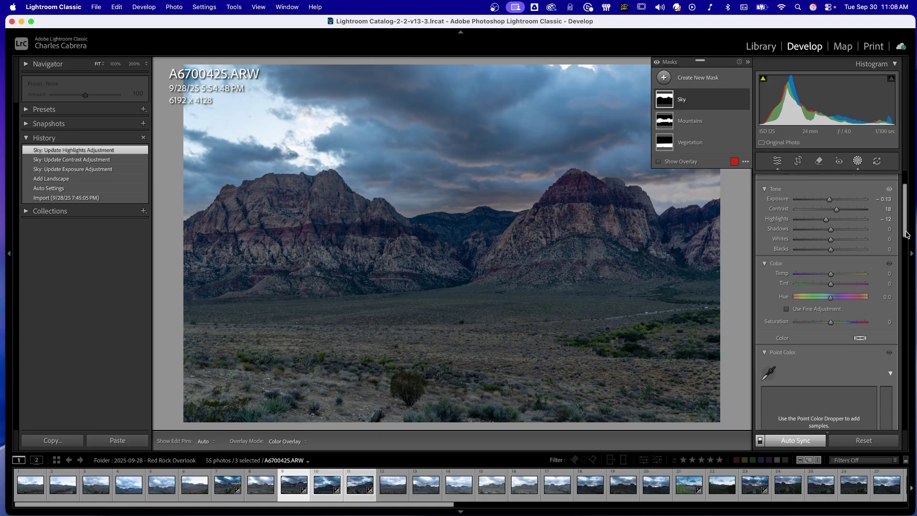
drag(906, 234, 913, 348)
drag(831, 297, 831, 298)
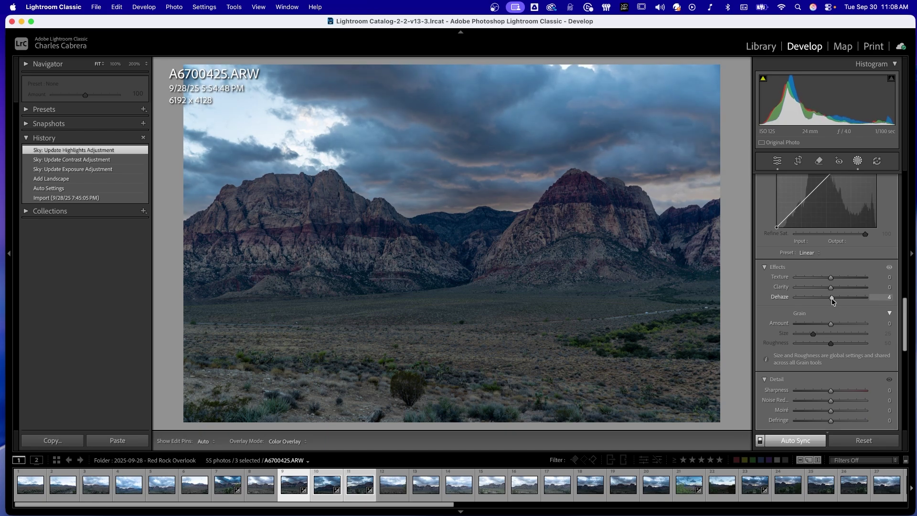
Set the Mountains mask to Exposure 0.20 and Contrast −19
click(716, 120)
drag(831, 250, 832, 250)
drag(831, 259, 825, 260)
Check that photo A6700426 received the synced masks, then return to A6700425
click(288, 497)
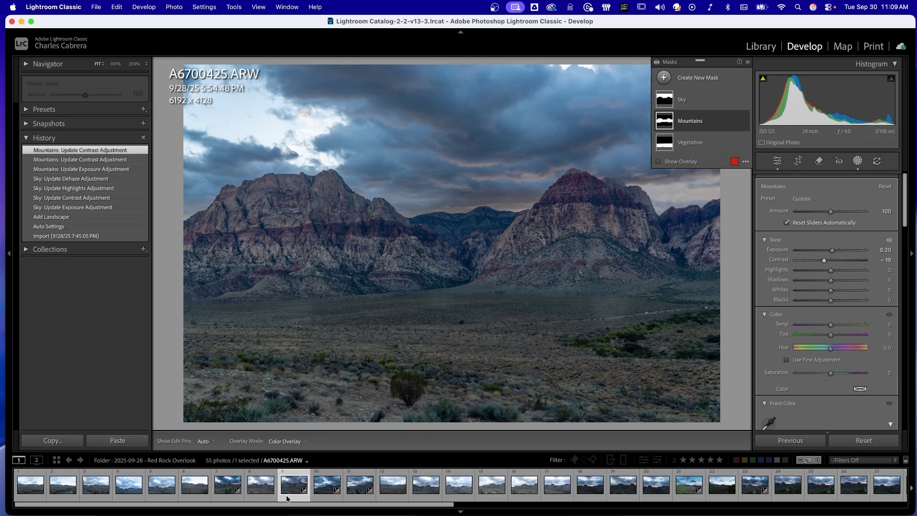
click(324, 498)
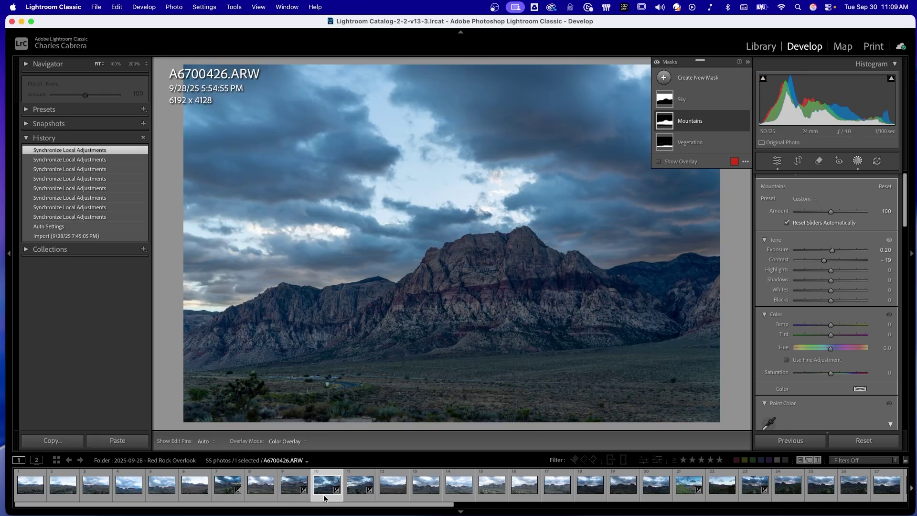
key(Left)
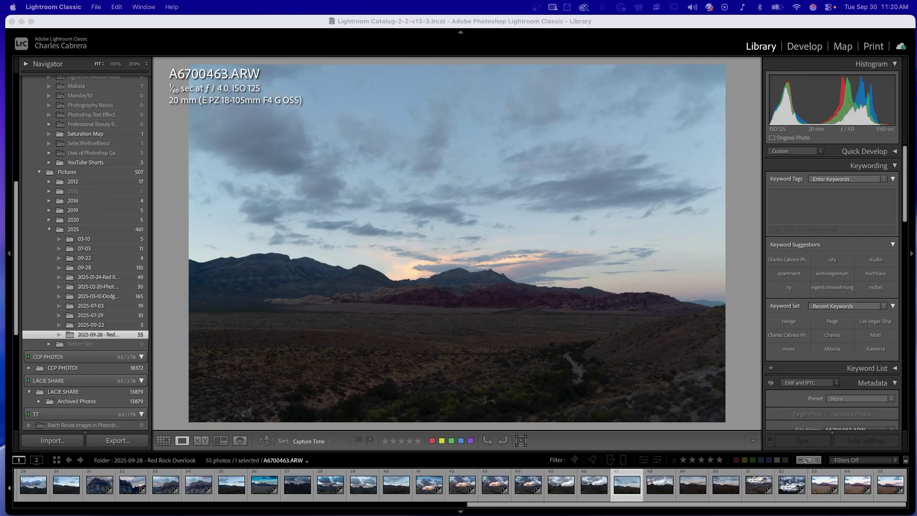
Browse the filmstrip through the later sunset shots and select photo A6700463
click(689, 491)
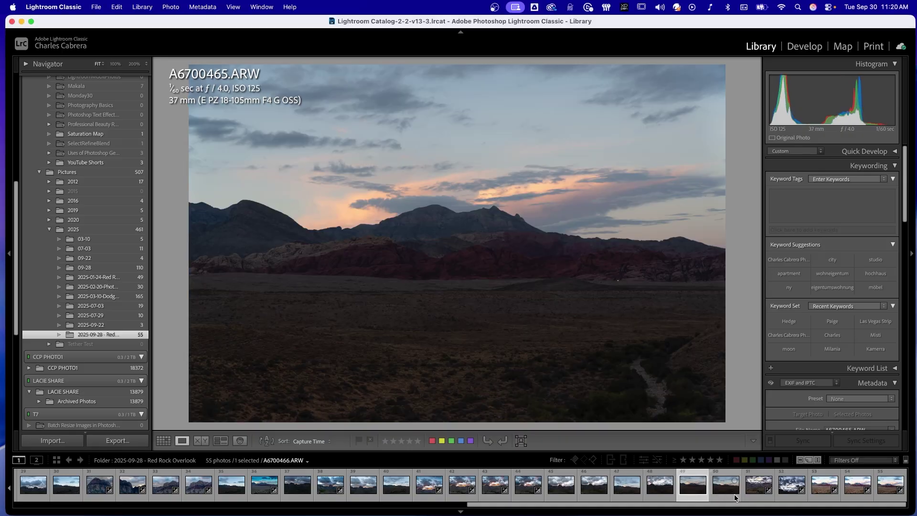
click(735, 498)
click(692, 494)
click(631, 496)
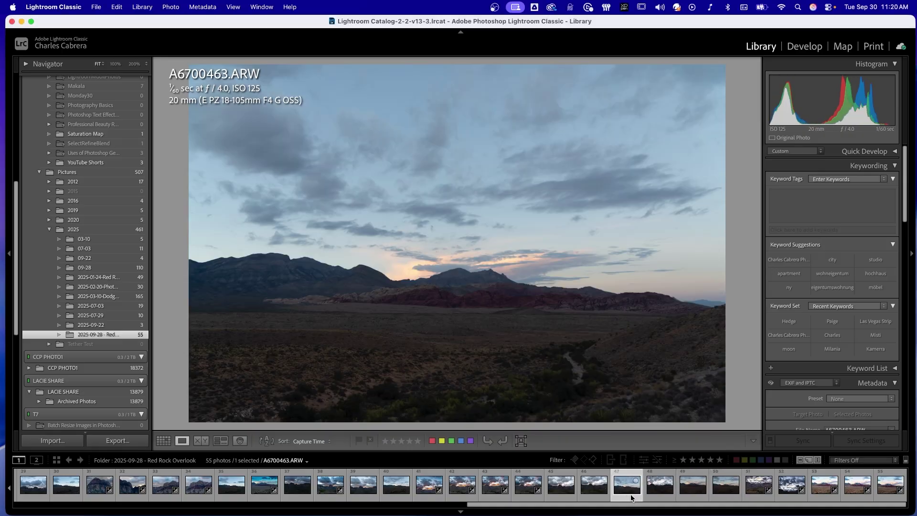
Apply Auto tone to A6700463 (Highlights −76, Shadows +50) and choose Landscape Sky, Mountains and Vegetation masks
click(804, 46)
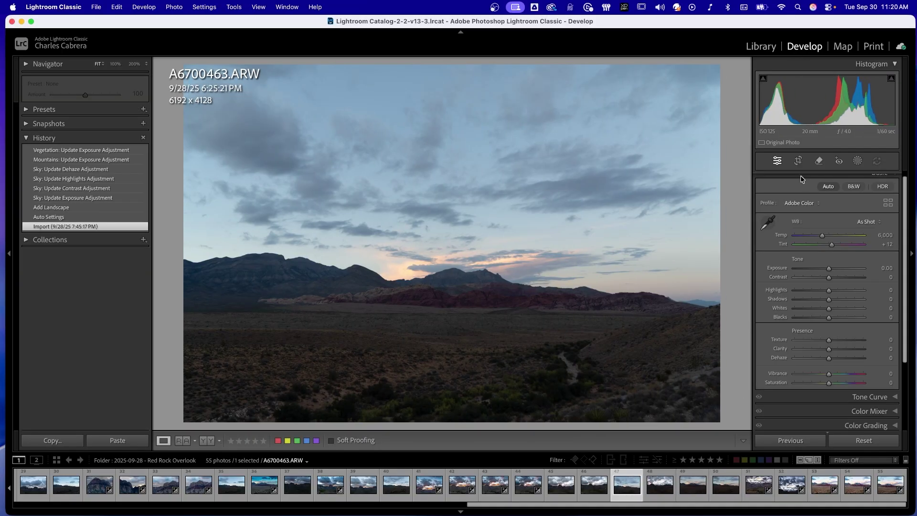
click(822, 188)
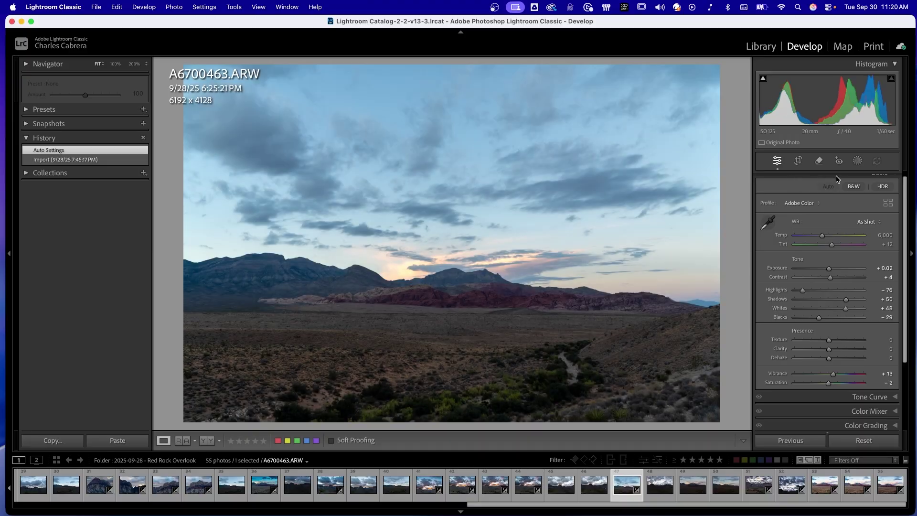
click(858, 161)
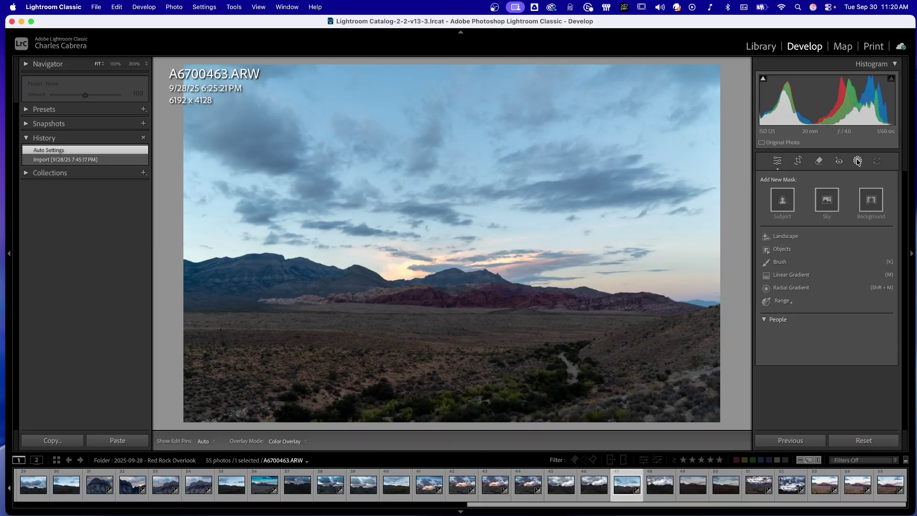
click(785, 237)
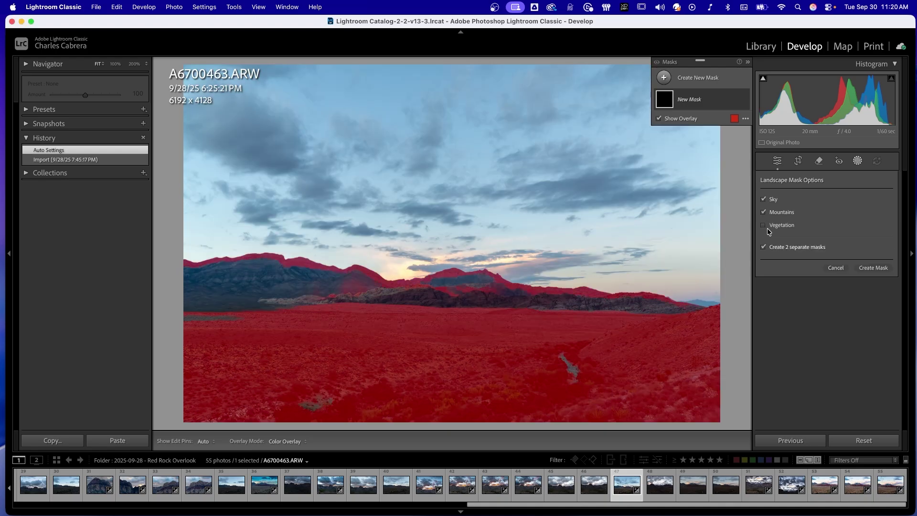
click(764, 226)
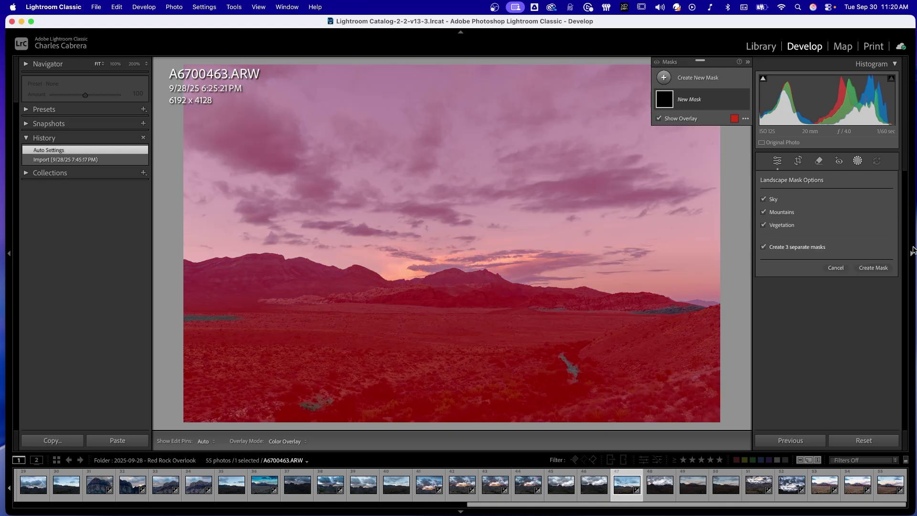
Create the three masks, then lower the Sky mask's exposure and adjust its contrast, highlights and dehaze
click(869, 268)
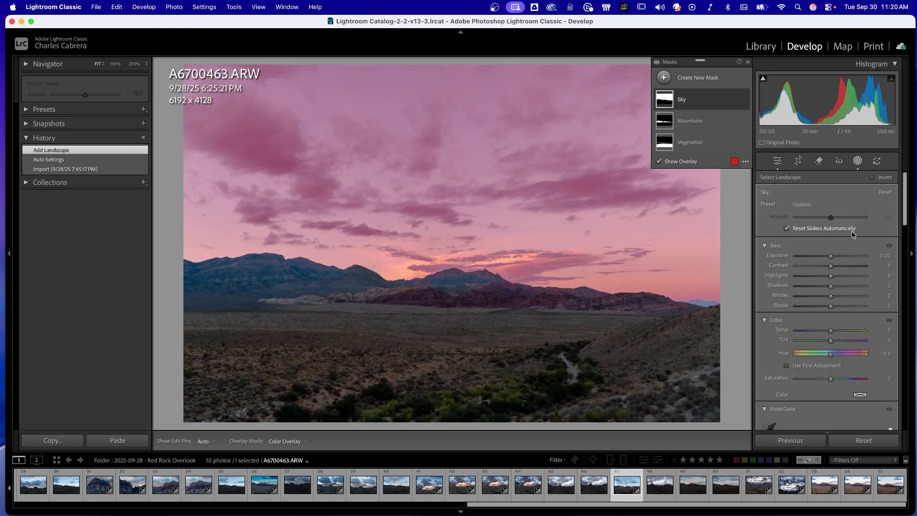
drag(830, 257, 834, 268)
drag(830, 275, 826, 276)
drag(904, 224, 903, 348)
drag(831, 297, 835, 297)
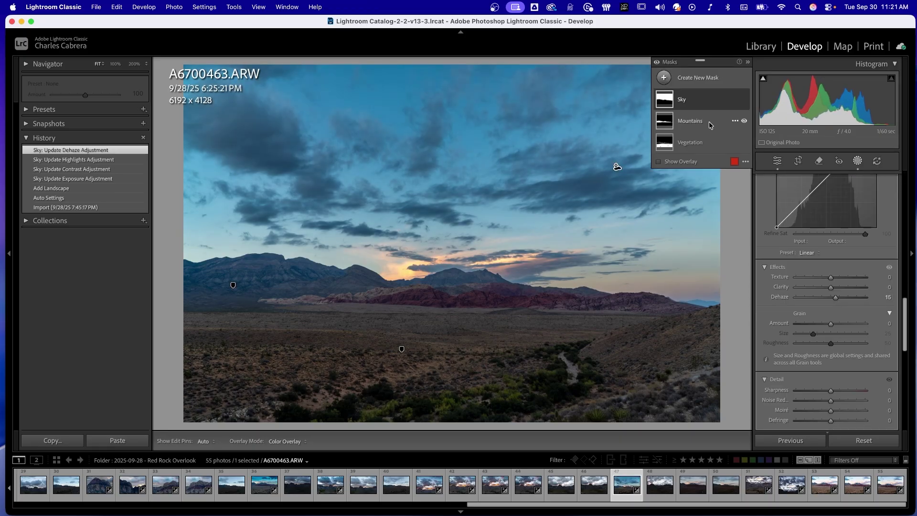
Set the Mountains mask to Exposure 0.13 and Dehaze −7, and Vegetation to Exposure 0.25
click(690, 121)
drag(830, 256, 832, 256)
drag(904, 225, 904, 352)
drag(830, 295, 829, 293)
click(399, 348)
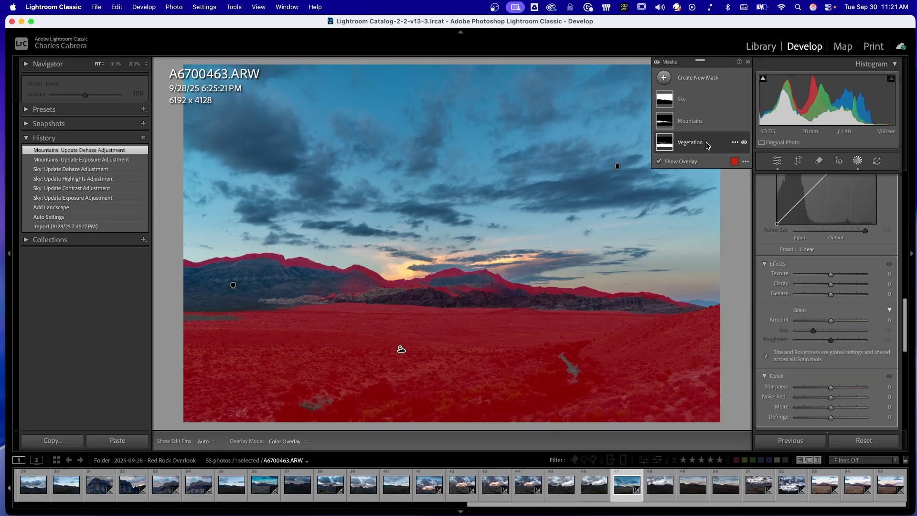
scroll(903, 271, up, 10)
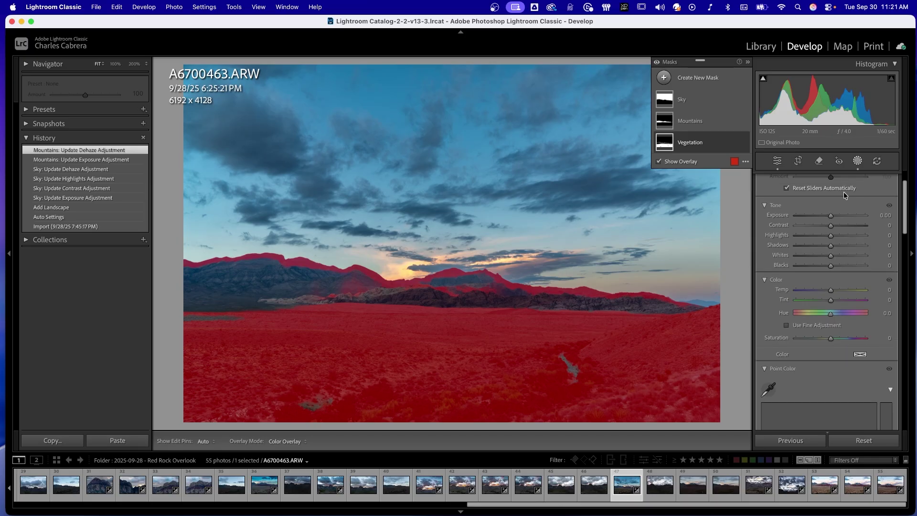
drag(830, 215, 832, 216)
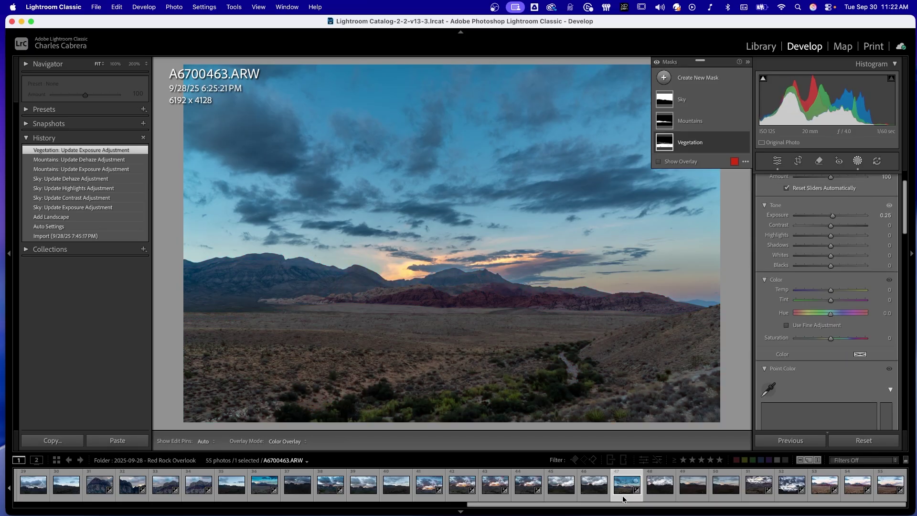
Copy A6700463's develop settings with only Basic and the Sky, Mountains and Vegetation masks ticked
right_click(624, 497)
mouse_move(693, 385)
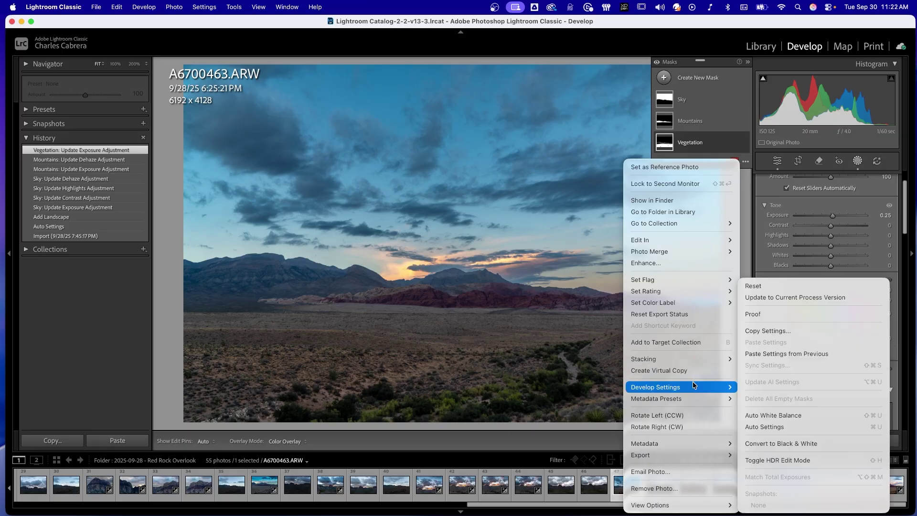
click(756, 331)
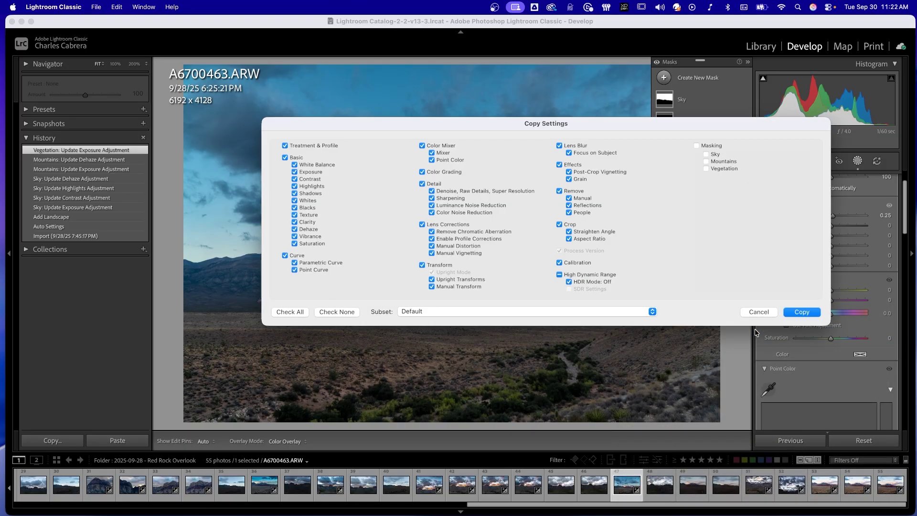
click(339, 313)
click(285, 158)
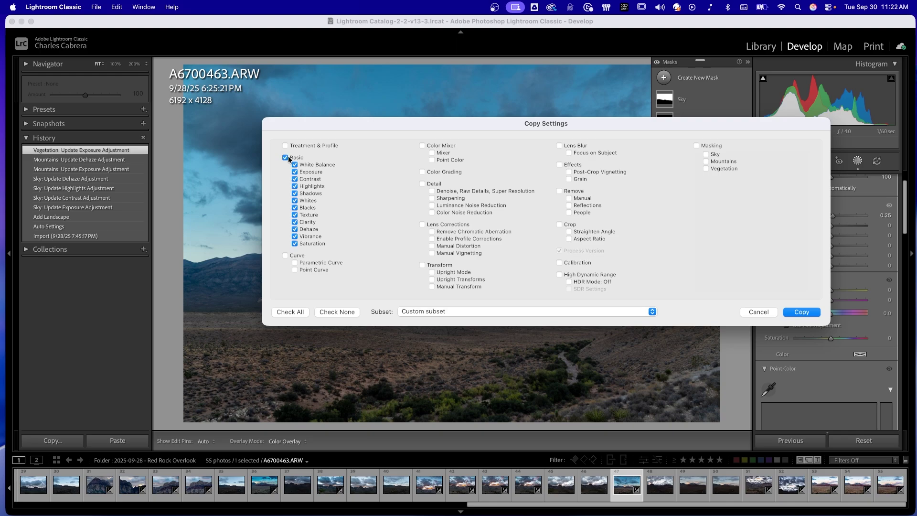
click(695, 145)
click(802, 312)
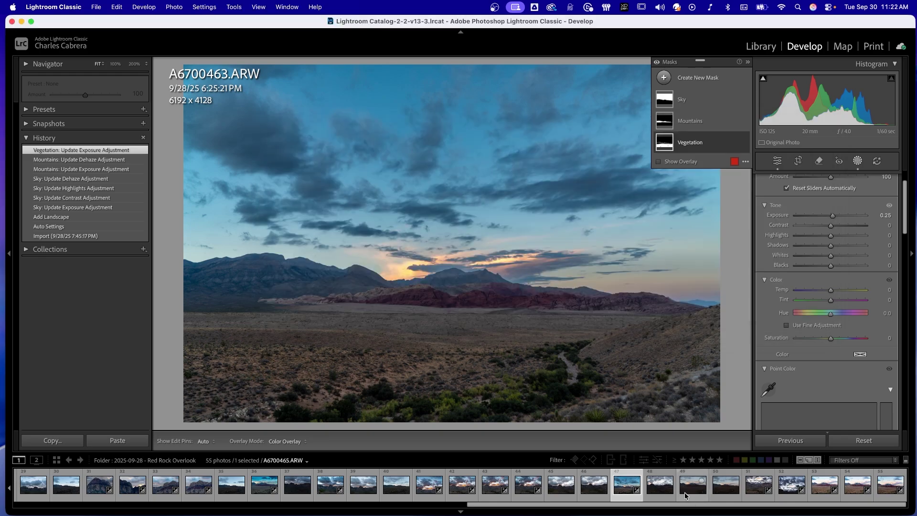
Paste the copied settings onto photos A6700465 and A6700466 together
click(688, 498)
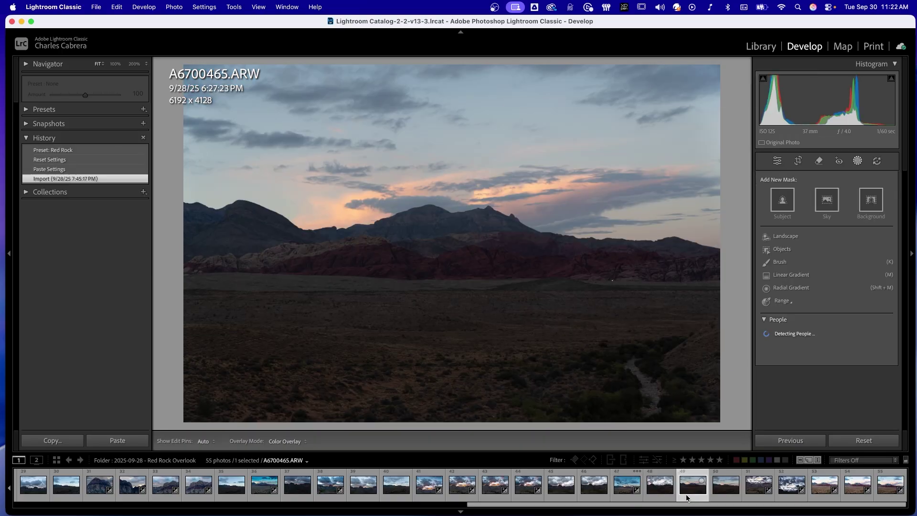
super+click(725, 499)
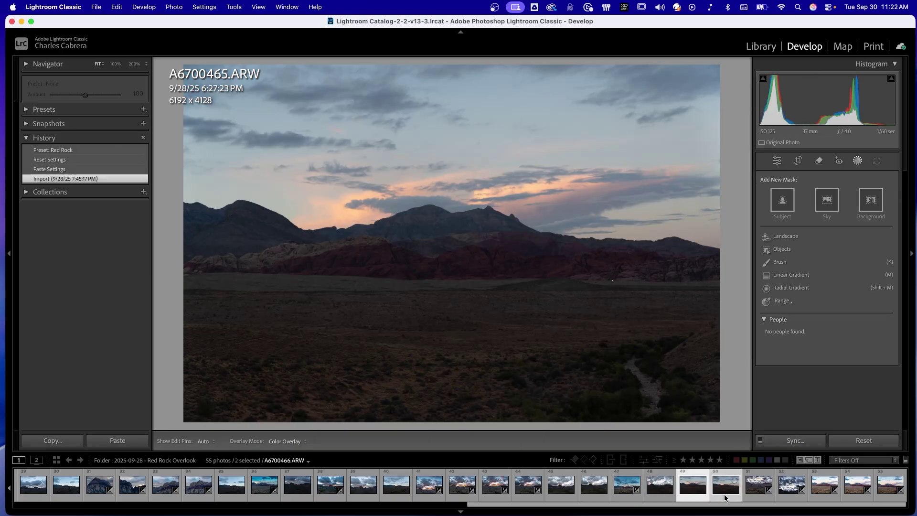
right_click(725, 499)
mouse_move(811, 388)
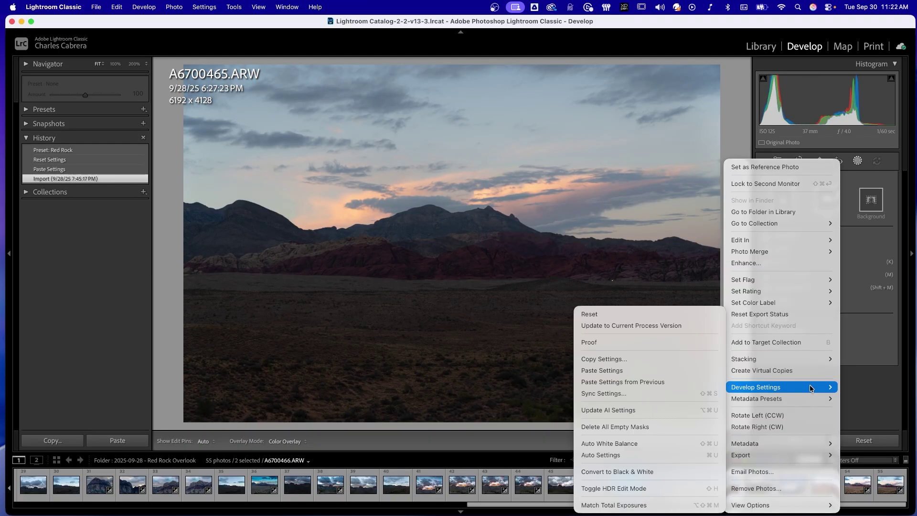
click(662, 371)
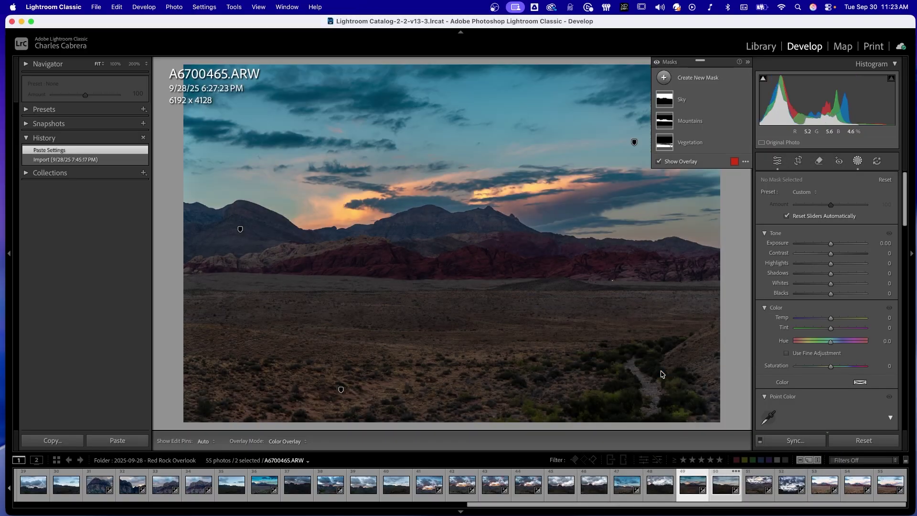
Compare A6700463 with A6700465 and A6700466 to verify the pasted edits
click(635, 496)
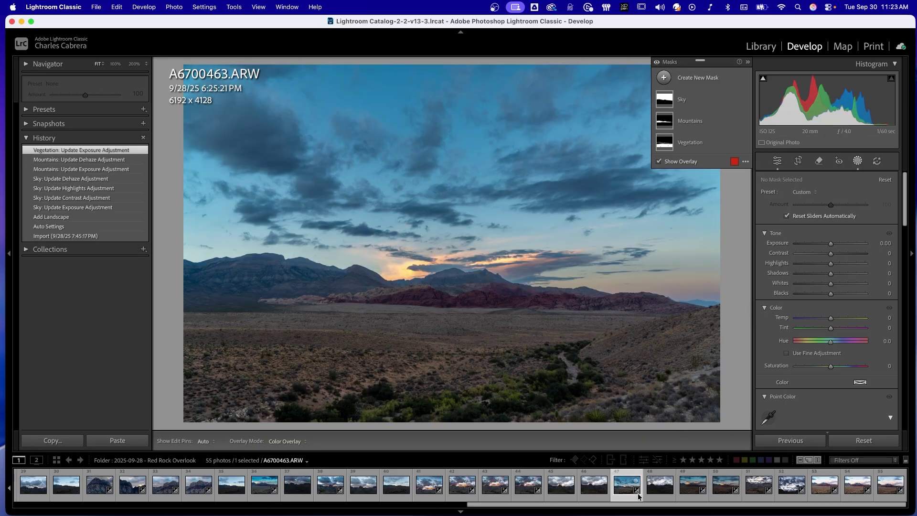
click(686, 496)
click(716, 497)
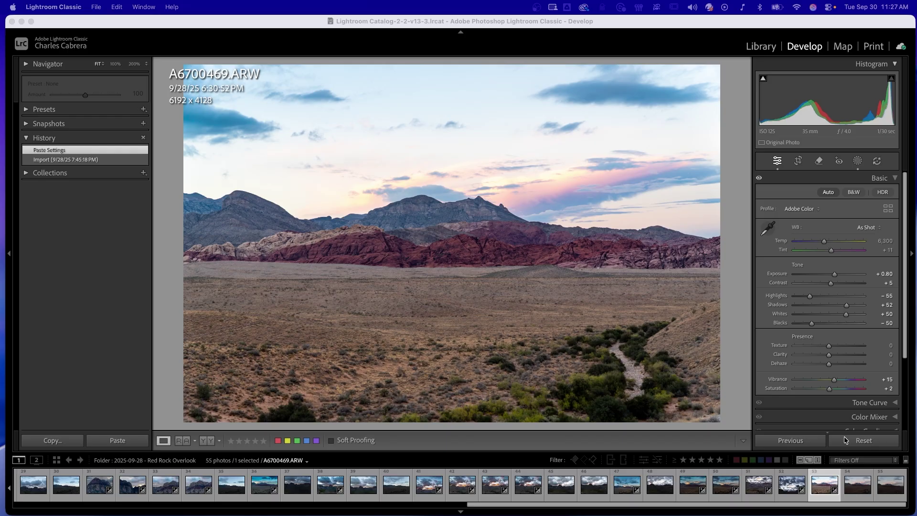
Create a develop preset 'Red Rock 1' with only the Basic settings and the Sky, Mountains and Vegetation masks
click(830, 499)
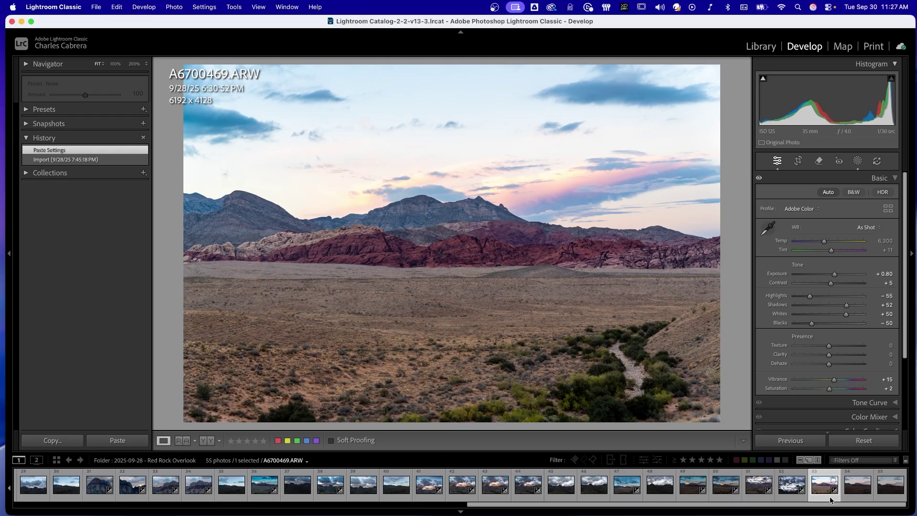
click(144, 111)
click(159, 119)
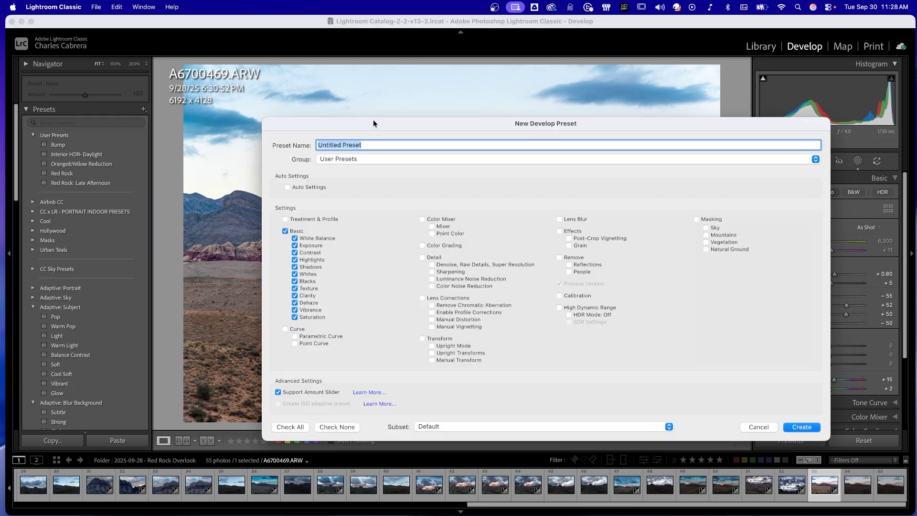
drag(374, 120, 336, 96)
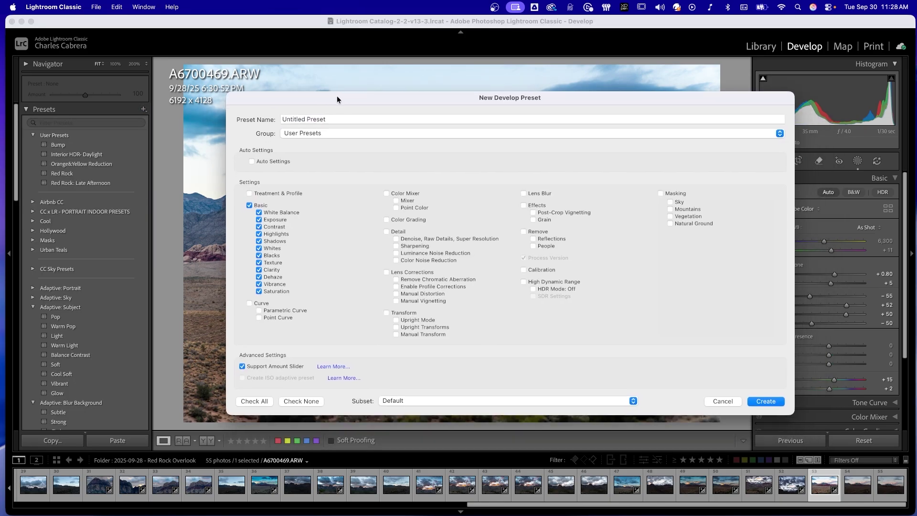
click(307, 400)
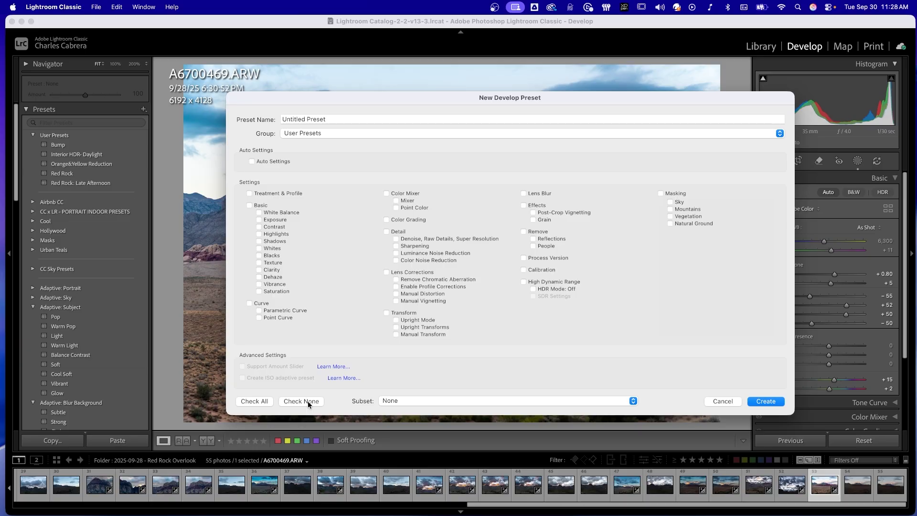
click(249, 205)
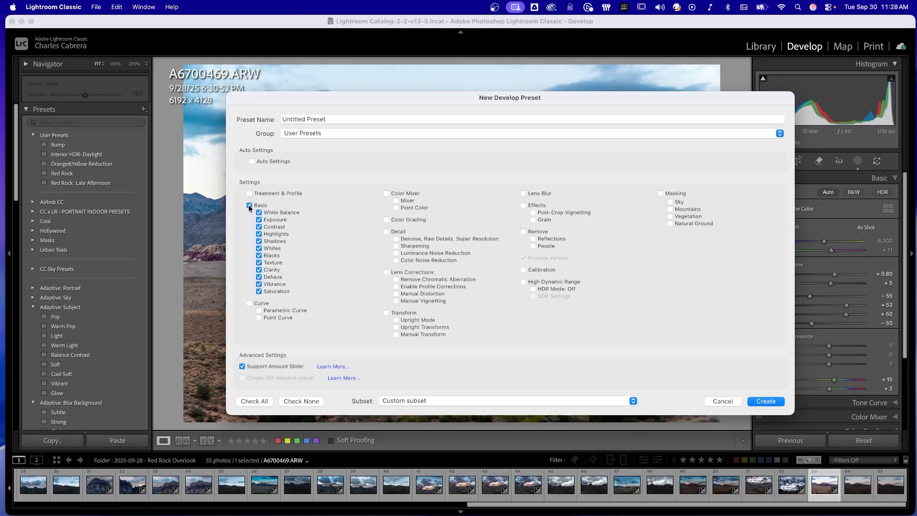
click(660, 193)
click(327, 119)
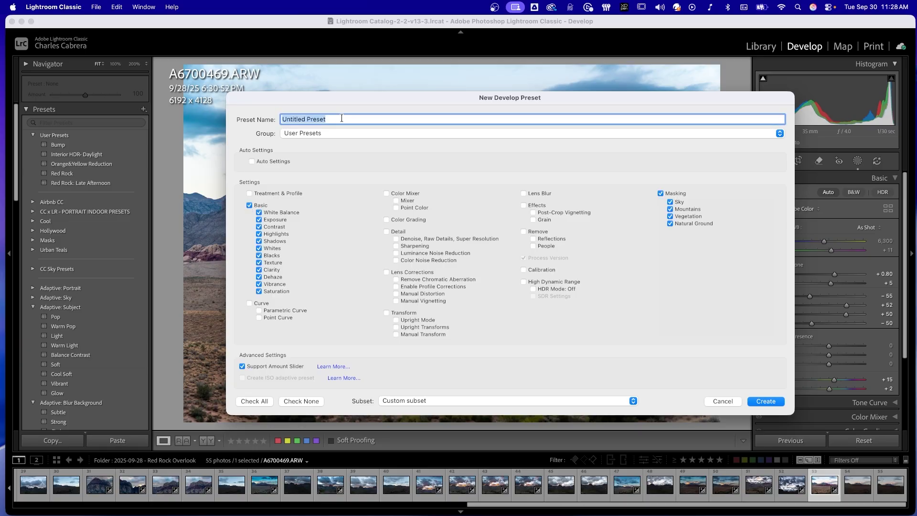
text(Red Rock 1)
click(764, 402)
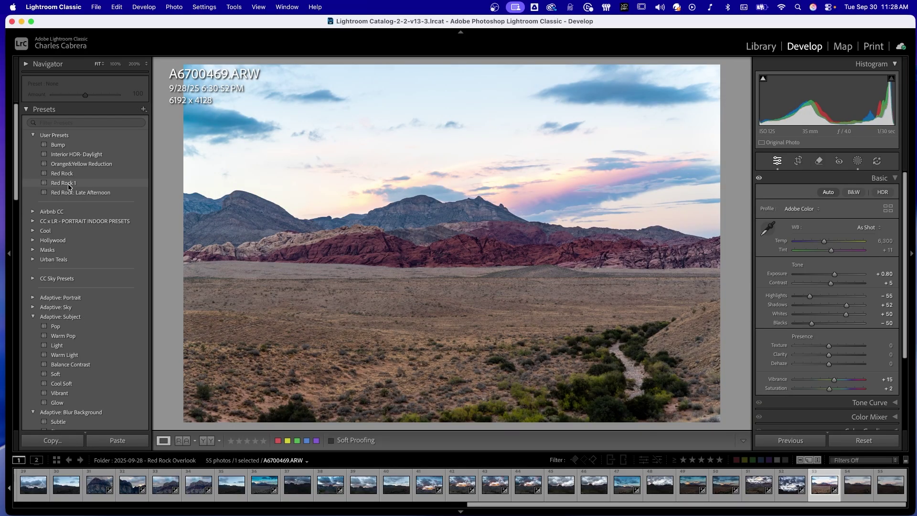
Apply Red Rock 1 to A6700470 and A6700471, then compare the result against source photo A6700469
click(853, 498)
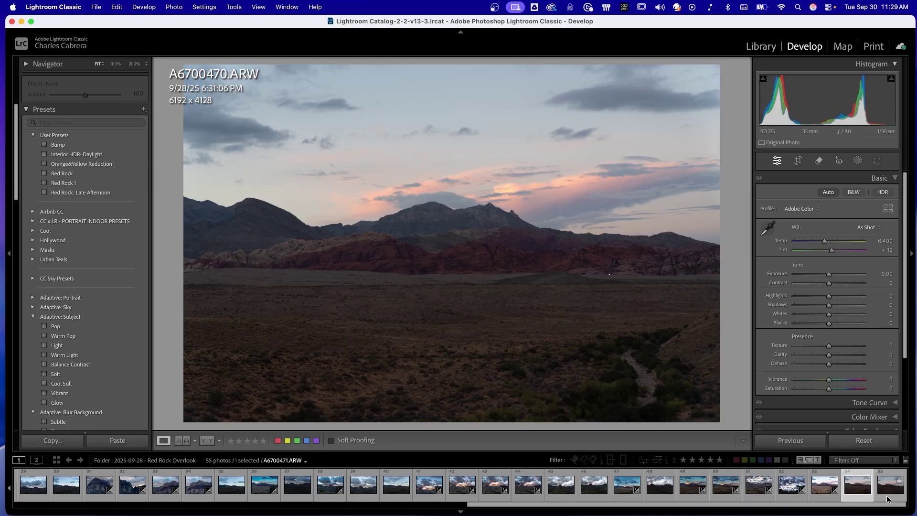
shift+click(888, 499)
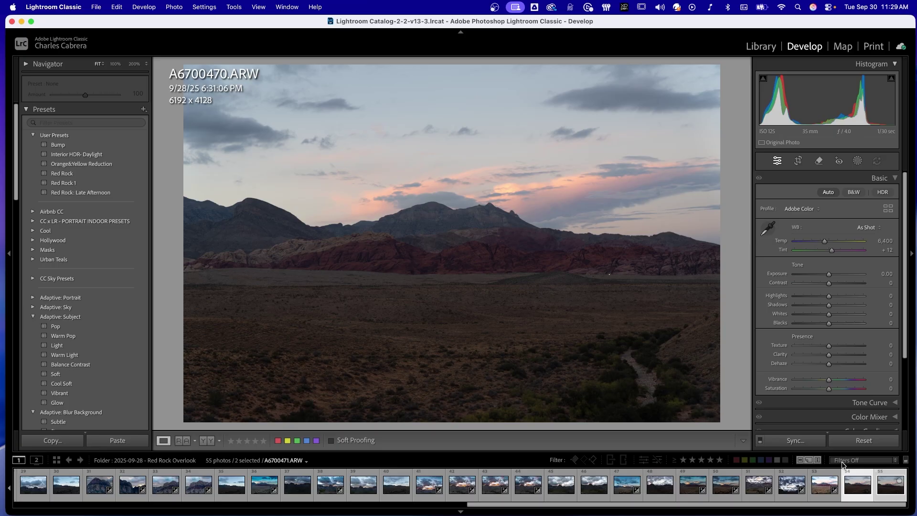
click(74, 183)
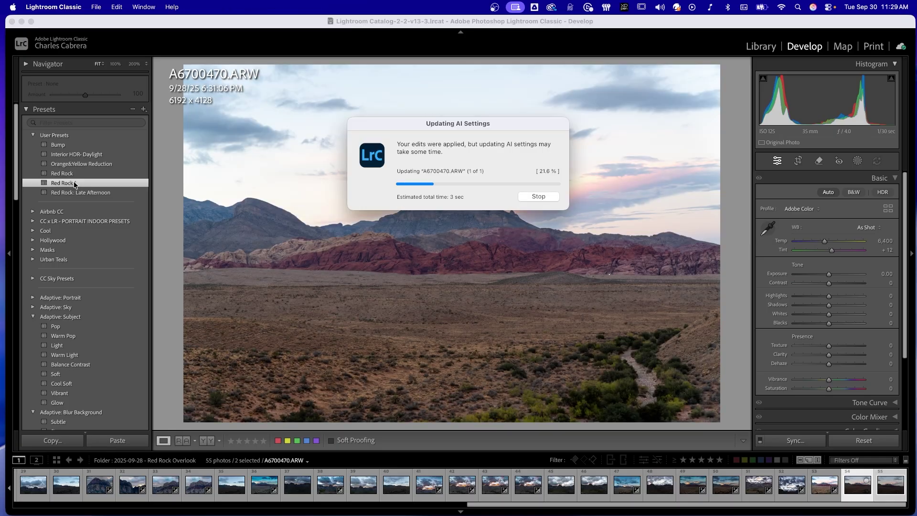
click(829, 498)
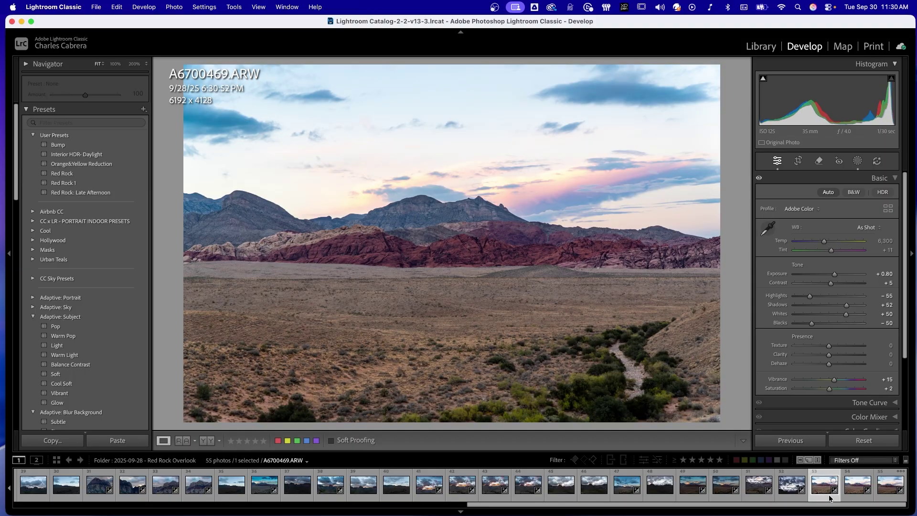
click(862, 500)
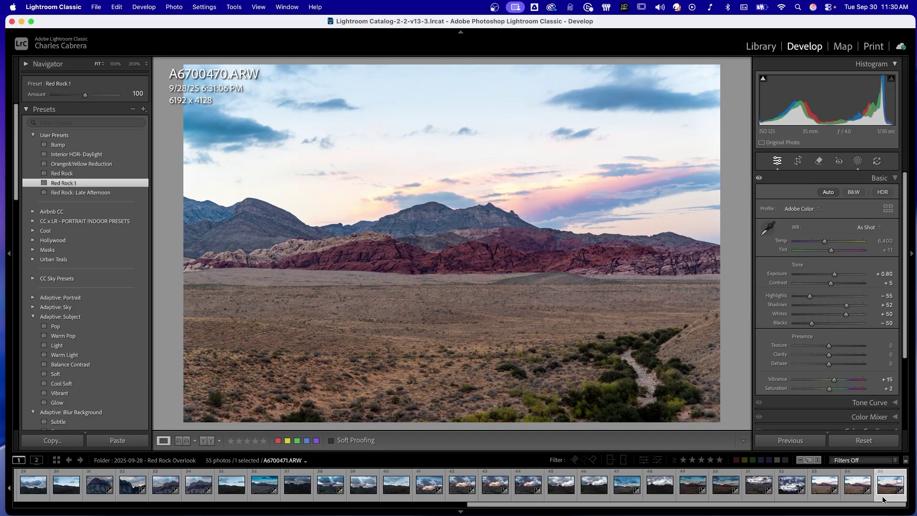